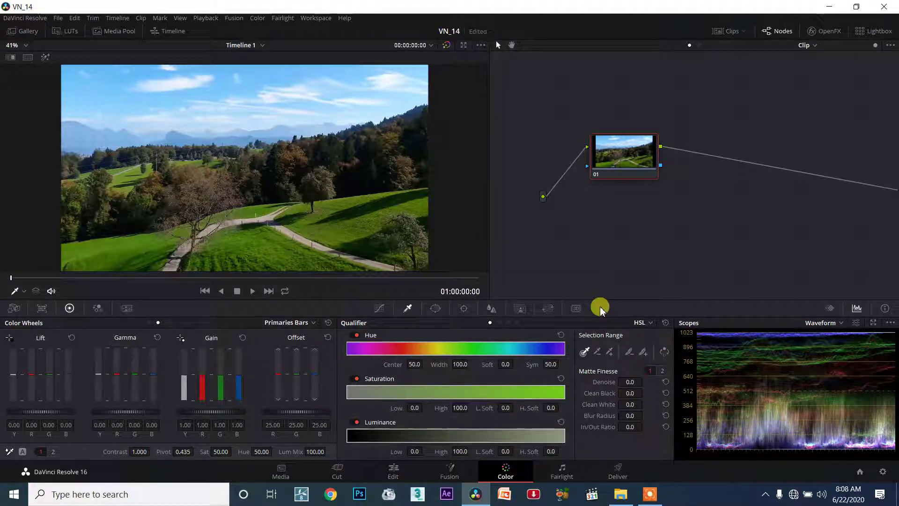
Switch the qualifier to RGB mode and sample the green grass on the hillside in the viewer
click(651, 324)
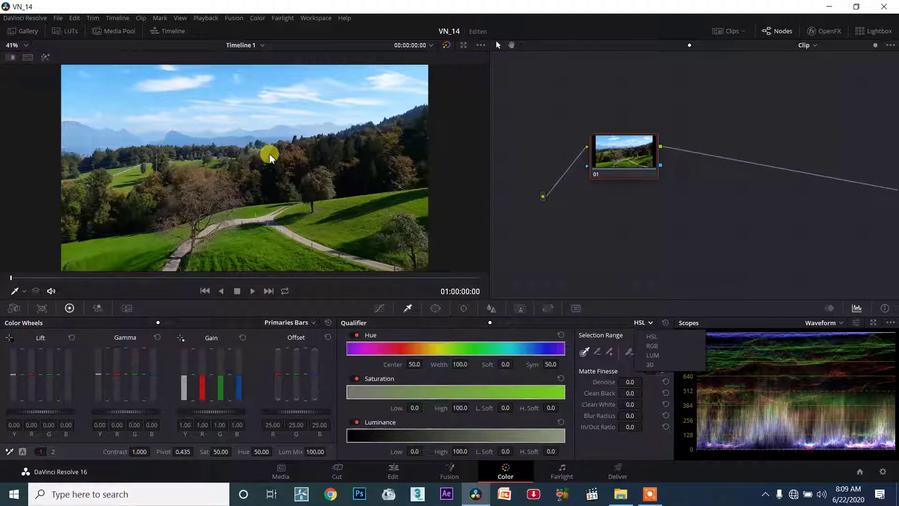
click(653, 347)
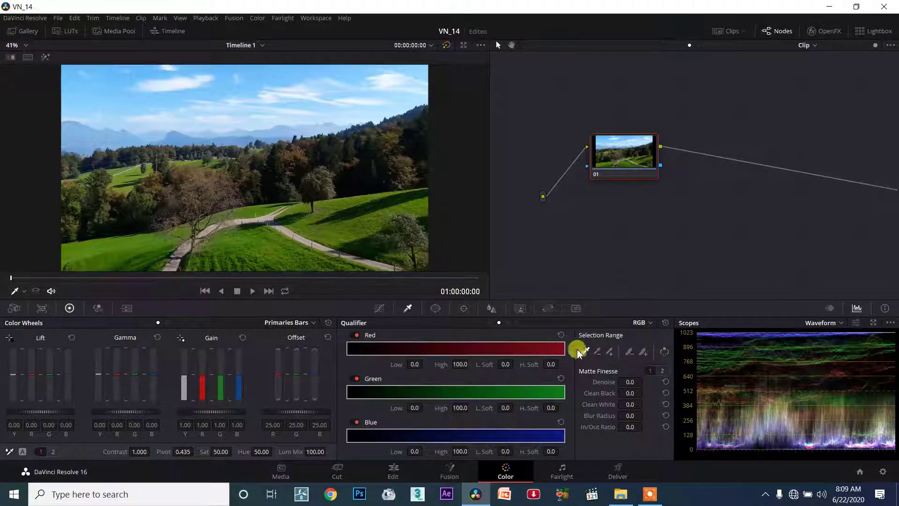
click(323, 222)
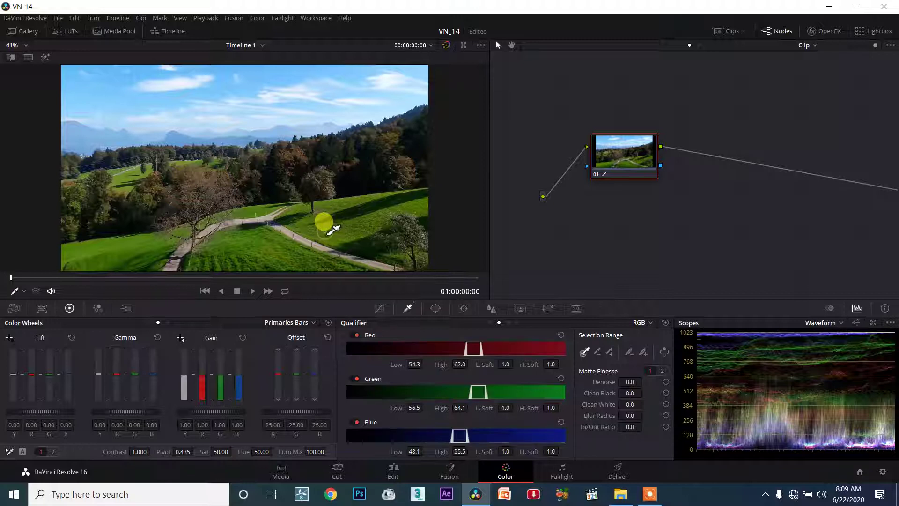
Resample the grass beside the path with Highlight turned on, and display the selection as a black-and-white matte
click(44, 58)
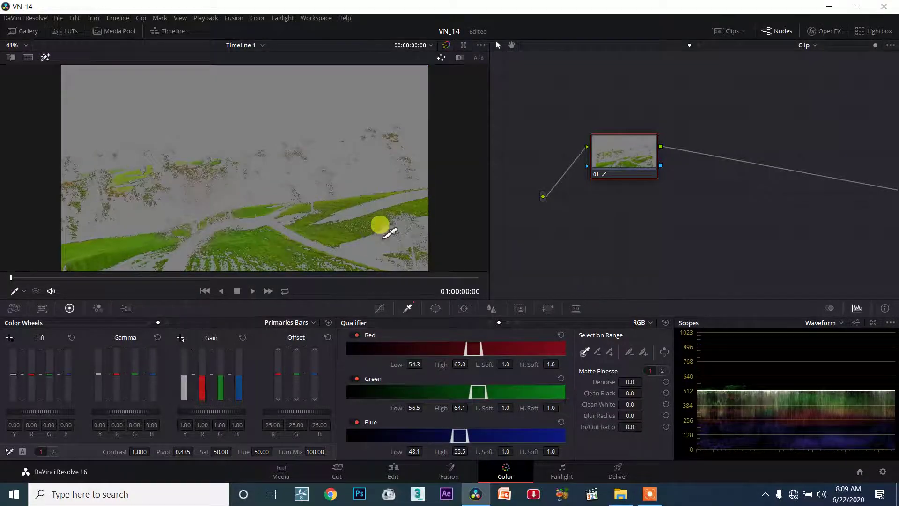
drag(378, 226, 396, 234)
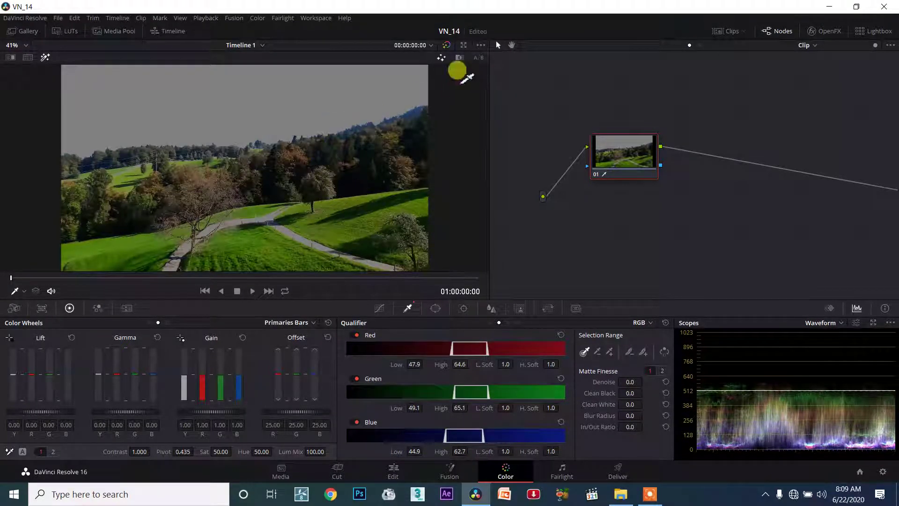
click(459, 57)
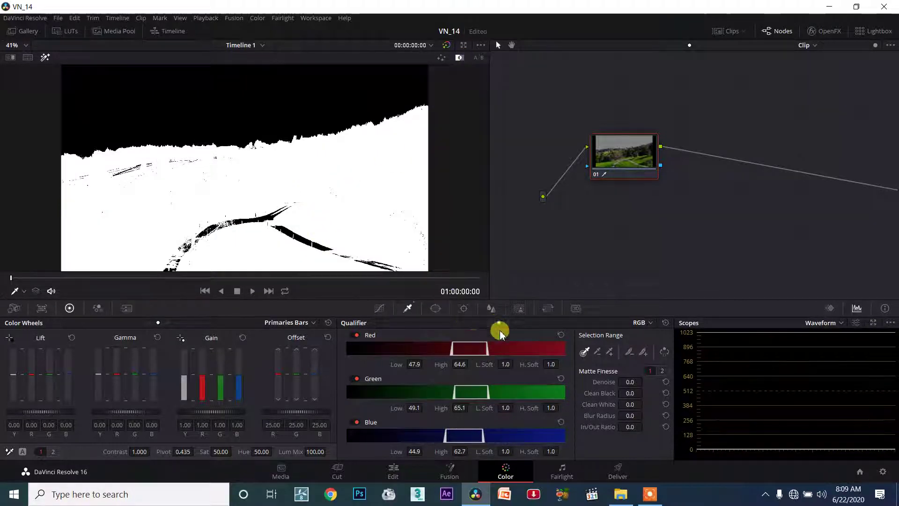
Set the Red qualifier range to Low 49.6 and High 60.7, with low softness 8.2 and high softness 6.5
drag(490, 351, 483, 351)
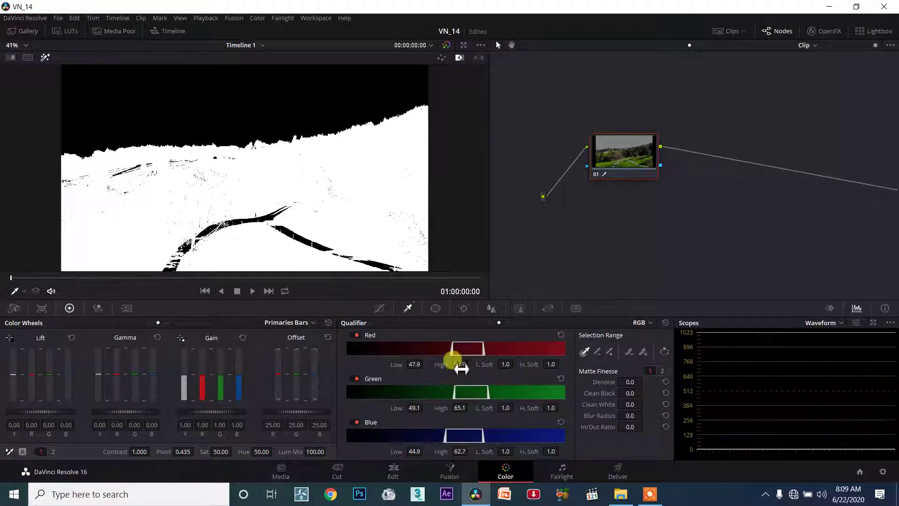
drag(460, 363, 419, 363)
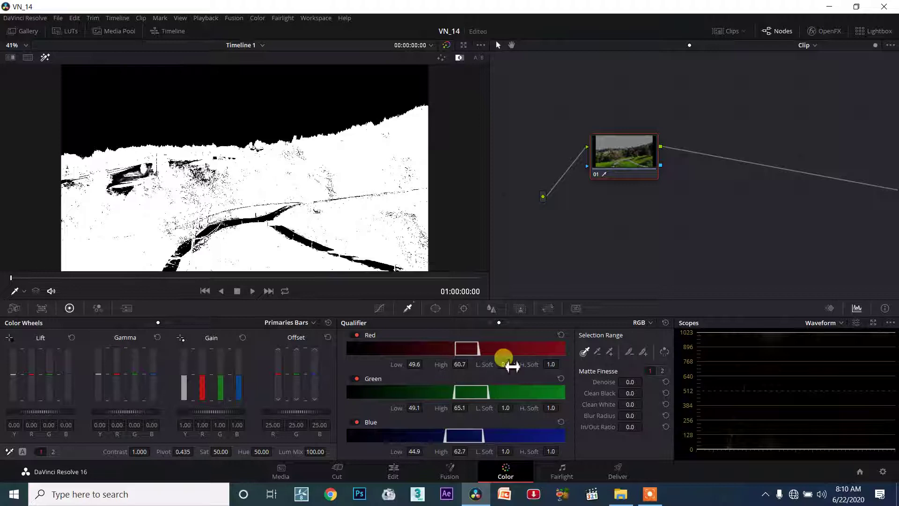
mouse_move(512, 367)
mouse_down()
mouse_move(490, 353)
mouse_move(507, 371)
mouse_move(518, 364)
mouse_up()
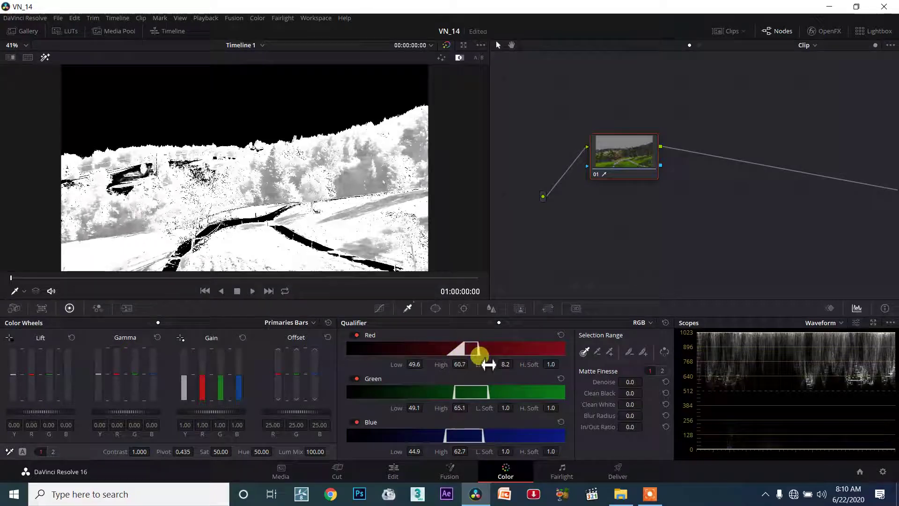
drag(551, 363, 569, 364)
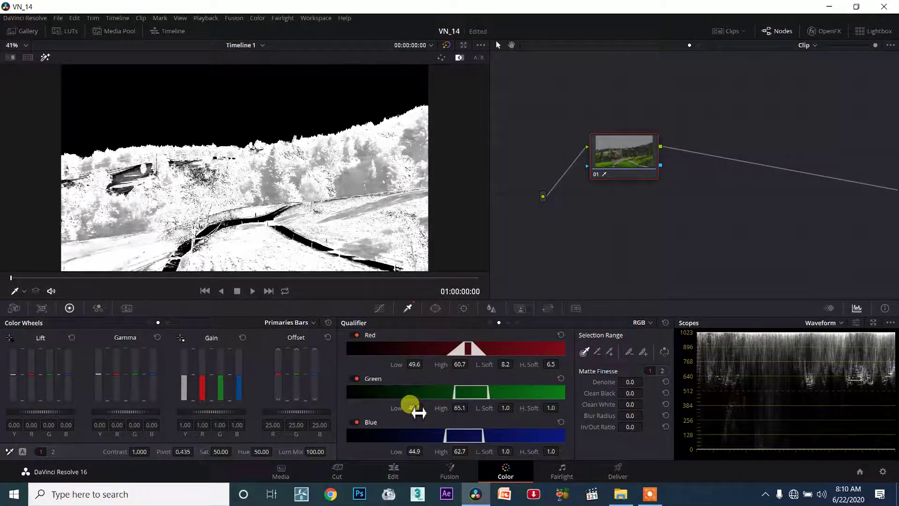
Set the Green range to 50.6–63.3 with softness 4.1 and 3.0, and the Blue range to 45.4–61.7 with softness 4.0 and 3.5
drag(412, 406, 413, 407)
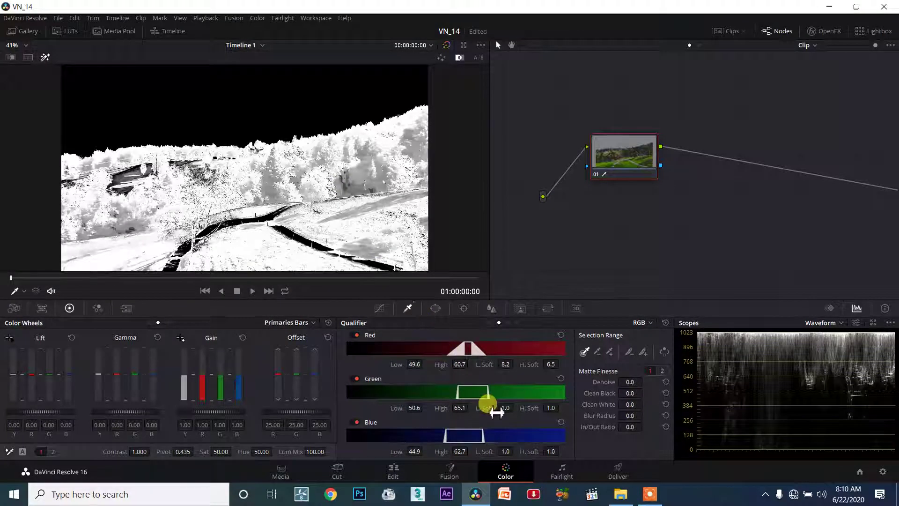
drag(466, 414, 553, 405)
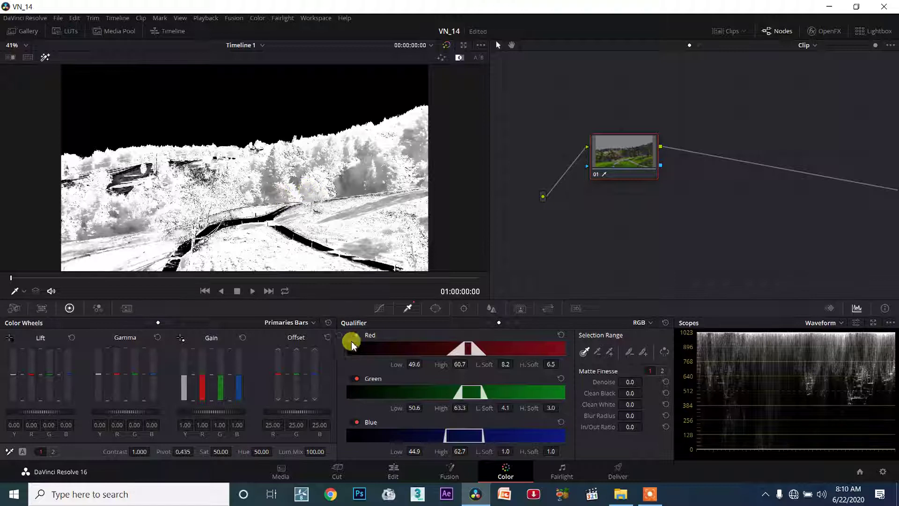
drag(75, 278, 116, 284)
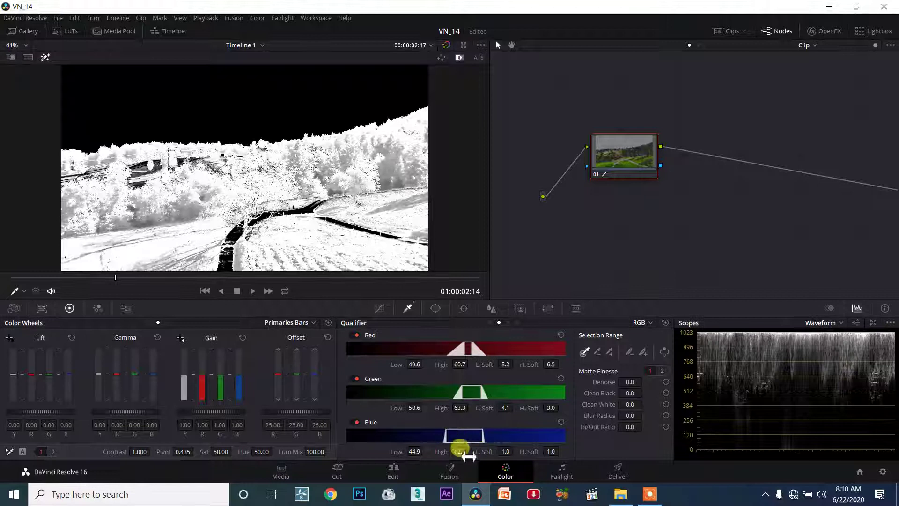
drag(415, 452, 546, 454)
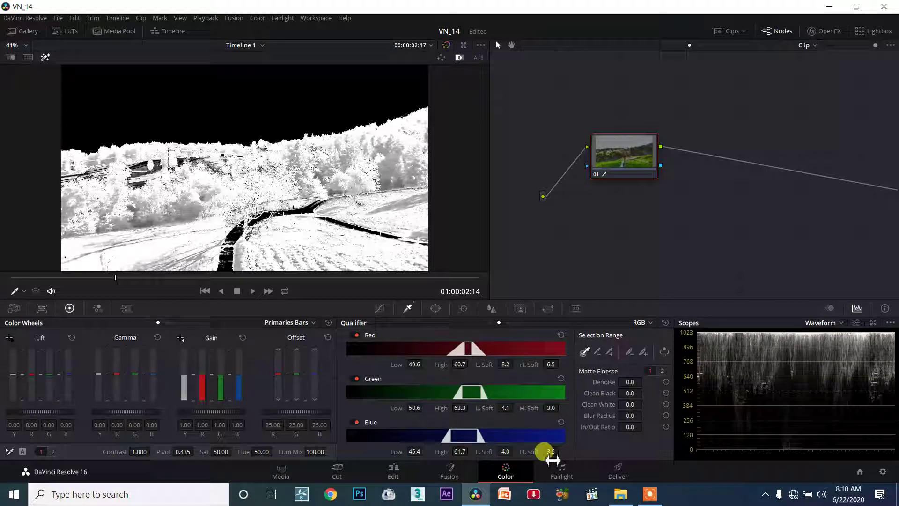
click(676, 346)
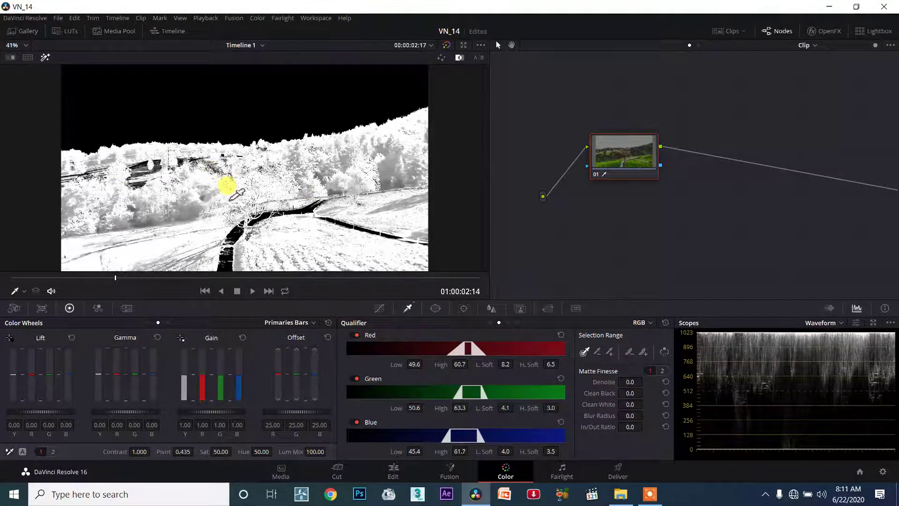
click(651, 323)
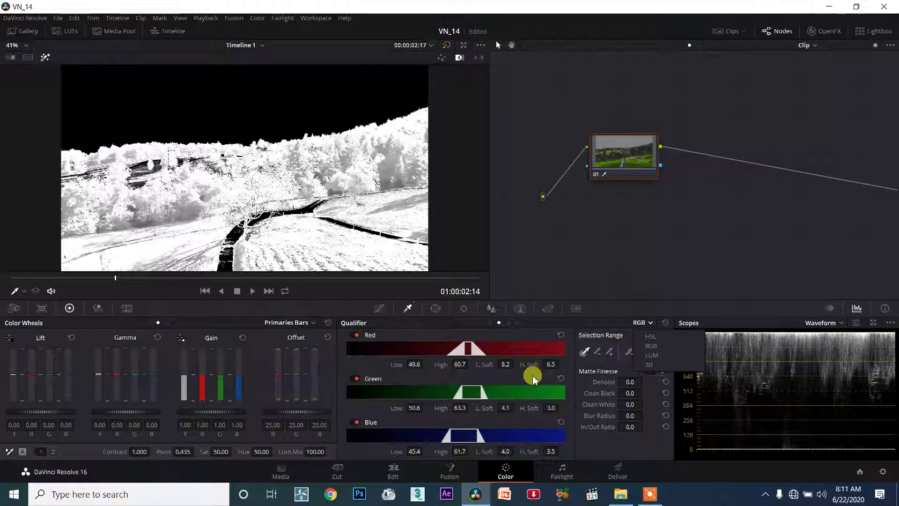
click(533, 378)
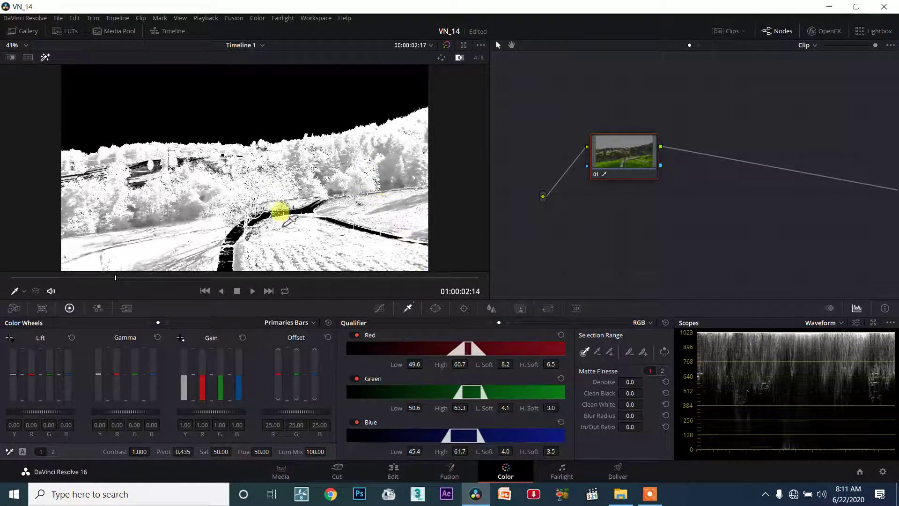
click(640, 323)
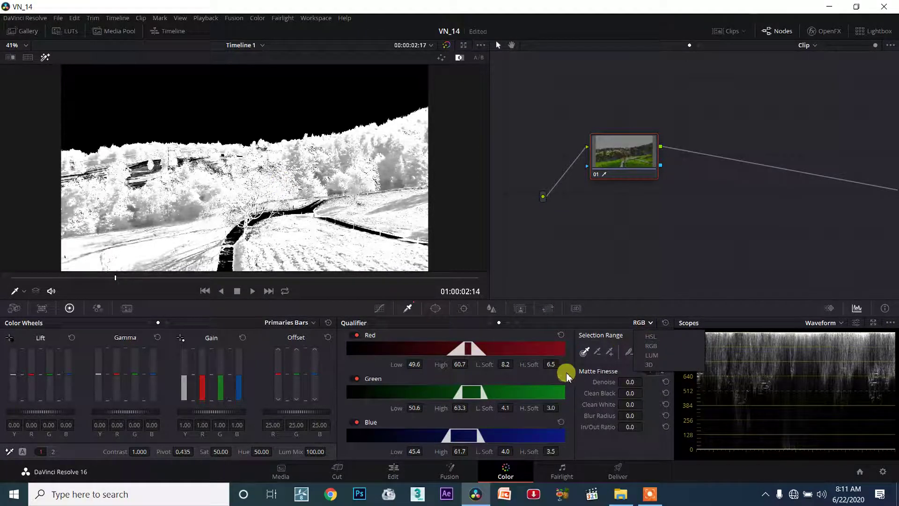
click(567, 373)
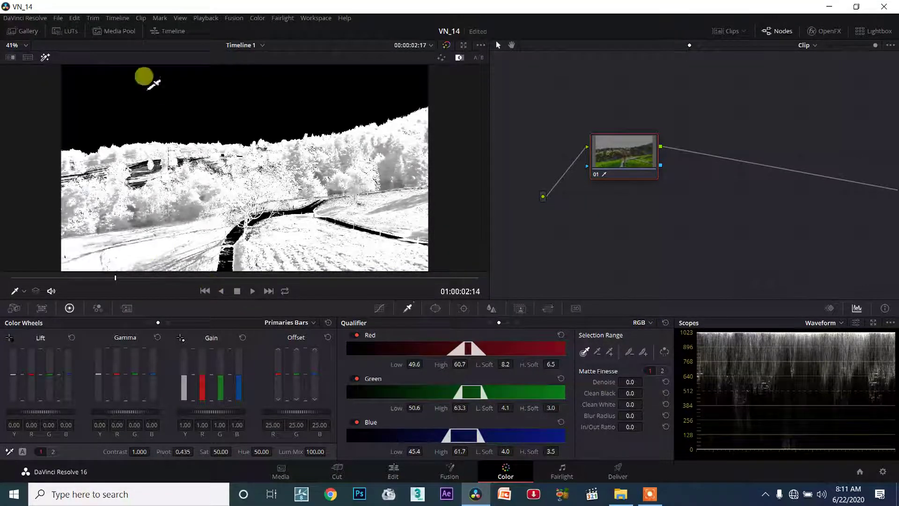
Try a Hue of 64.20 on the qualified area with Highlight off, and reset the primary corrections
click(45, 58)
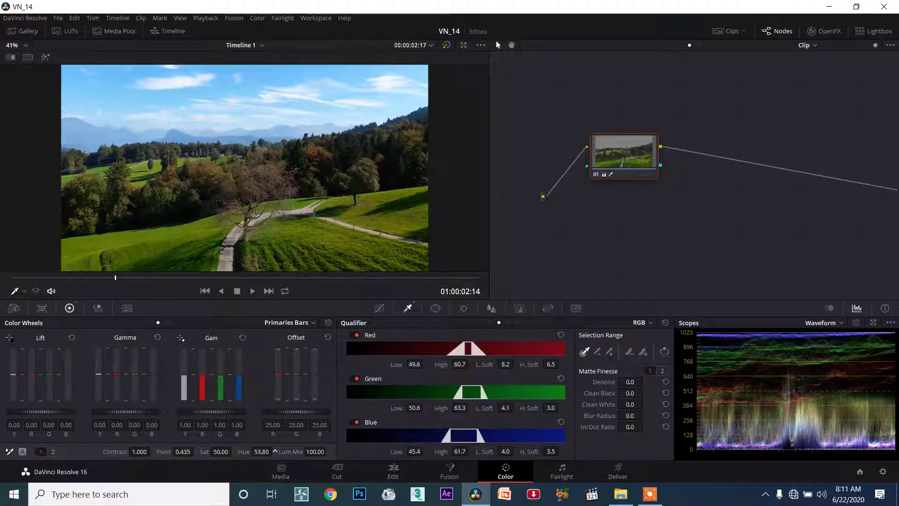
drag(262, 451, 275, 451)
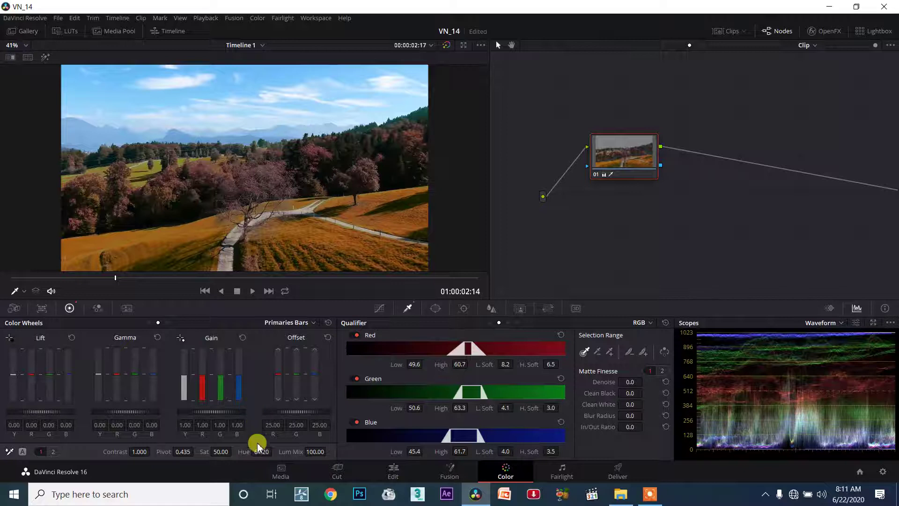
click(327, 323)
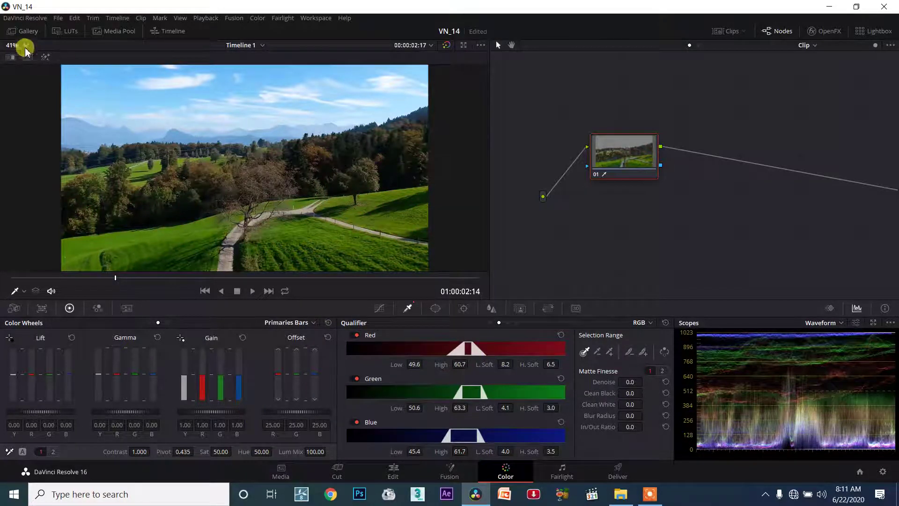
Refine the selection in the matte view by setting Red High to 61.4, Red Low to 48.6 and Green Low to 49.9
click(45, 56)
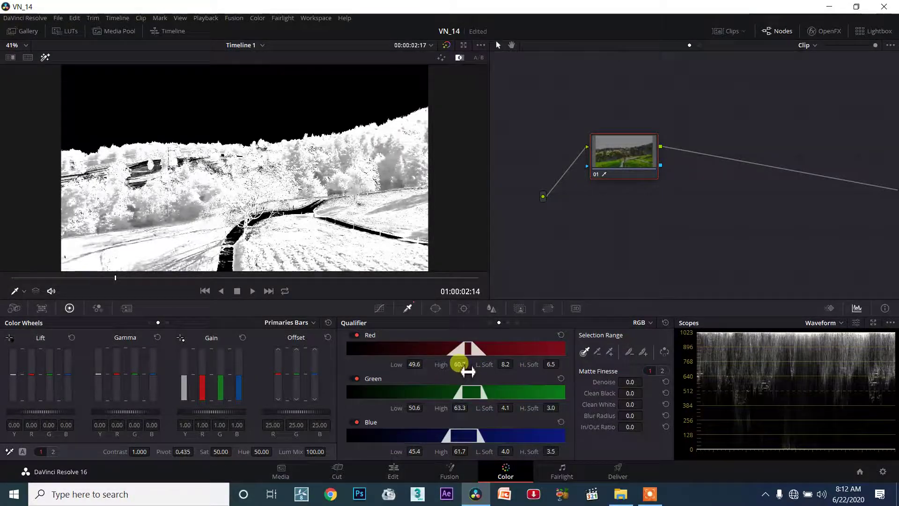
drag(461, 365, 474, 364)
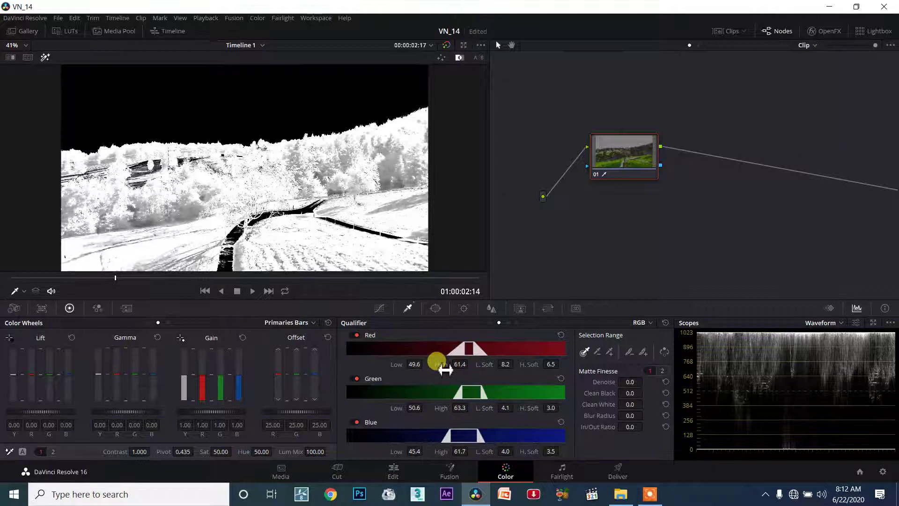
drag(415, 363, 410, 363)
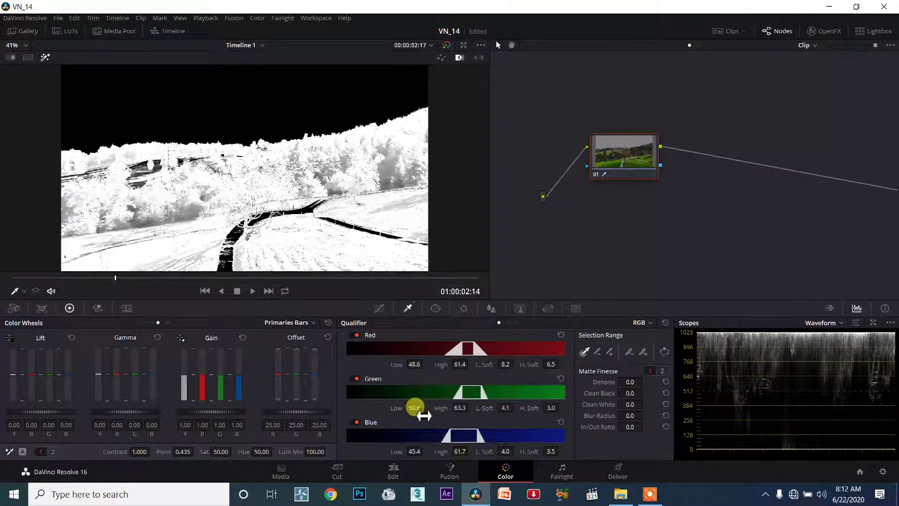
drag(416, 408, 455, 410)
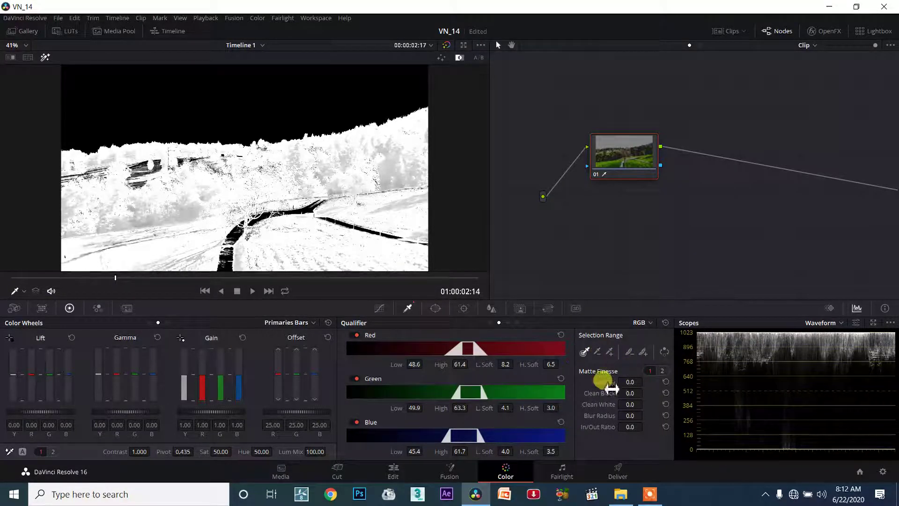
Clean up the matte with Denoise 4.5, Clean Black 7.4 and Clean White 4.4
drag(639, 389, 644, 382)
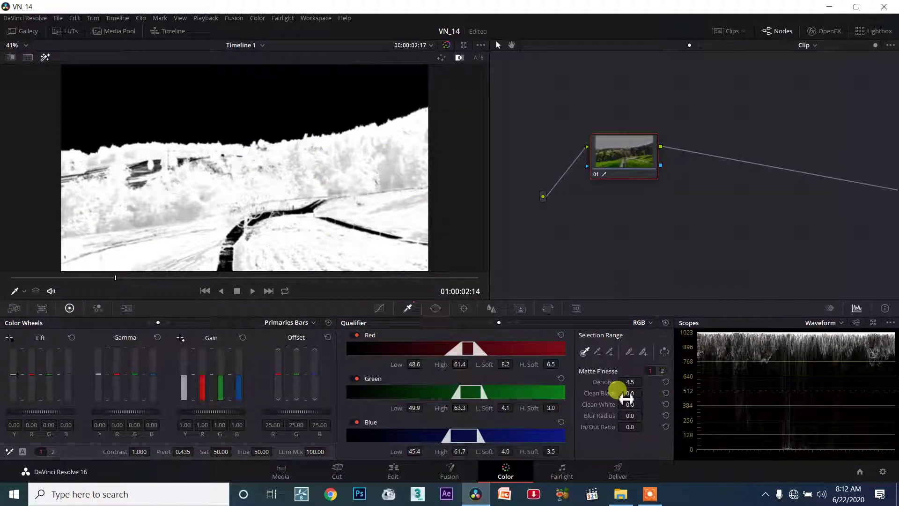
drag(635, 399, 645, 393)
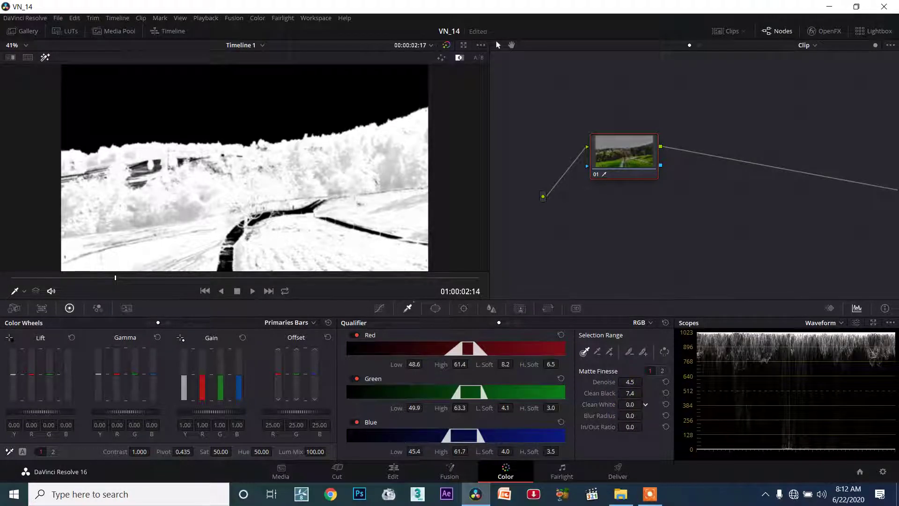
drag(645, 404, 638, 404)
click(650, 494)
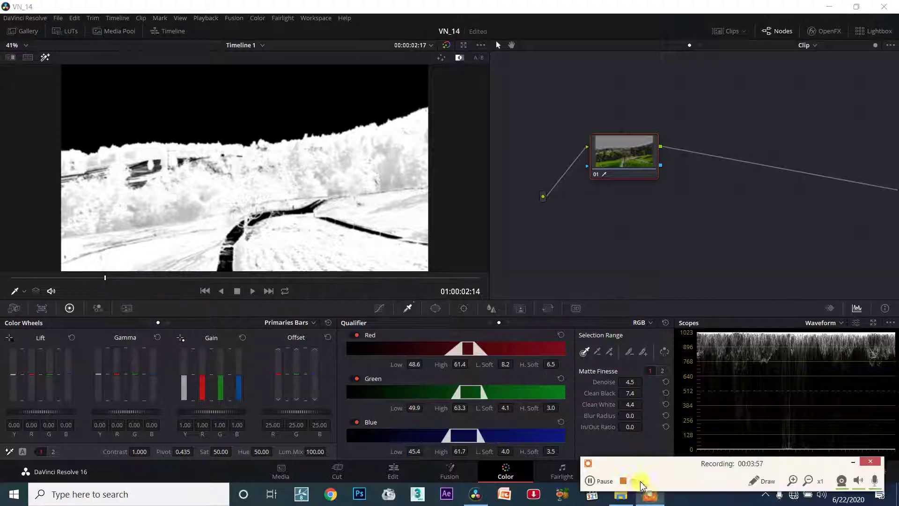
click(606, 484)
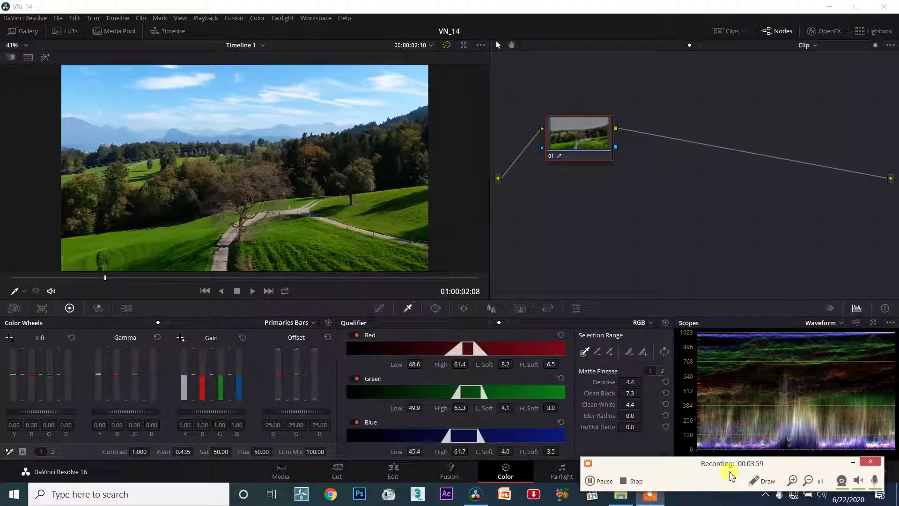
click(849, 462)
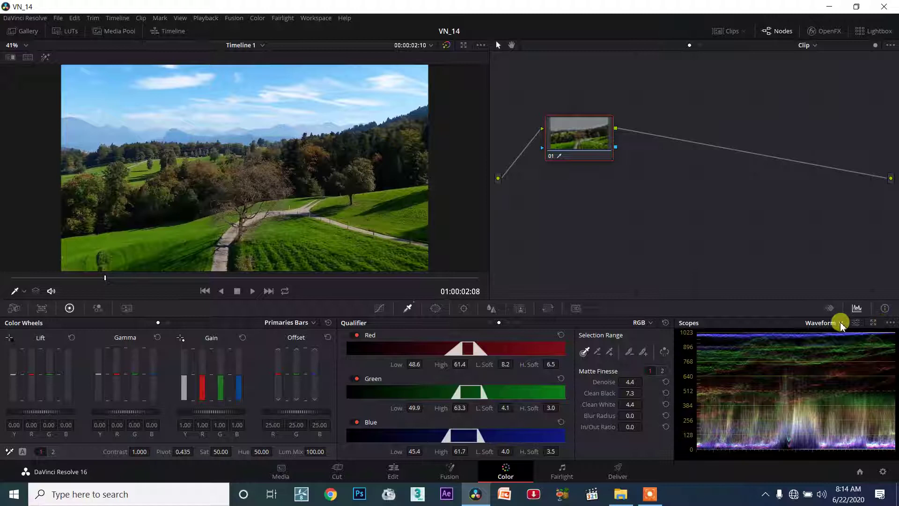
Replace the scopes with the Keyframes display and check the black-and-white matte before returning to the normal image
click(830, 308)
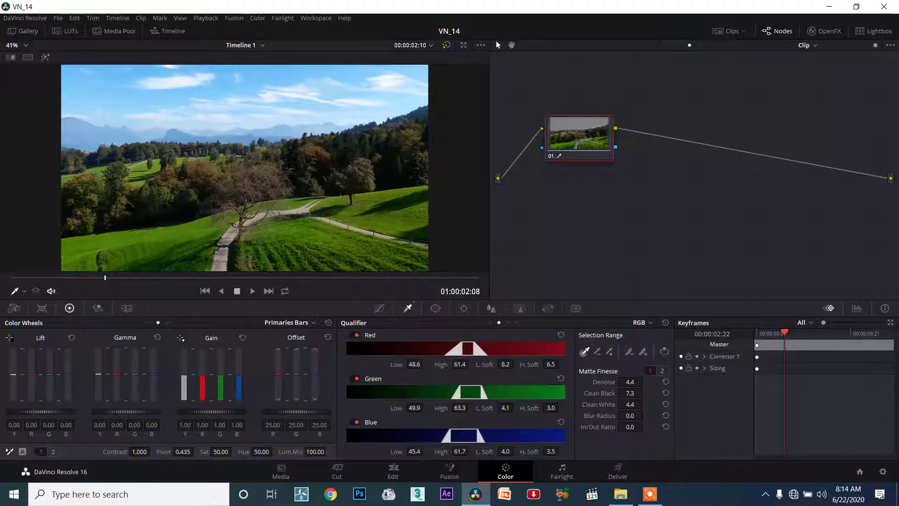
click(44, 59)
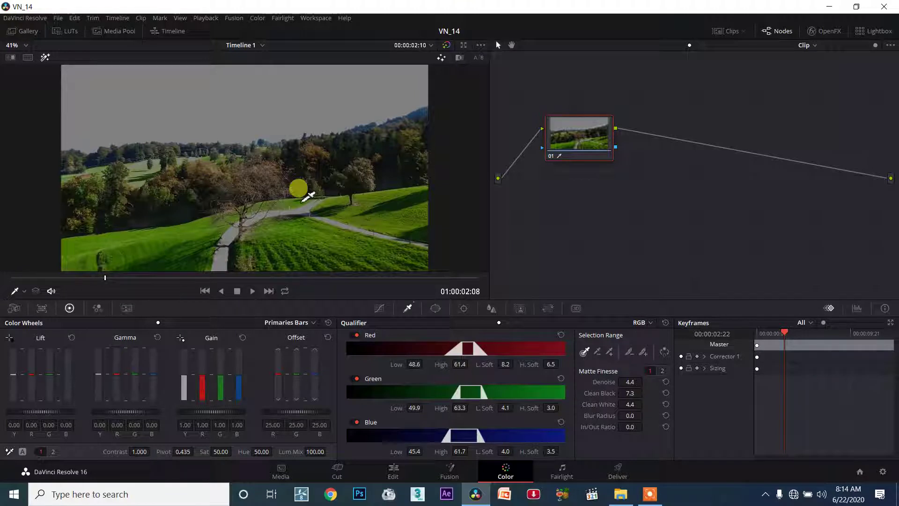
click(458, 58)
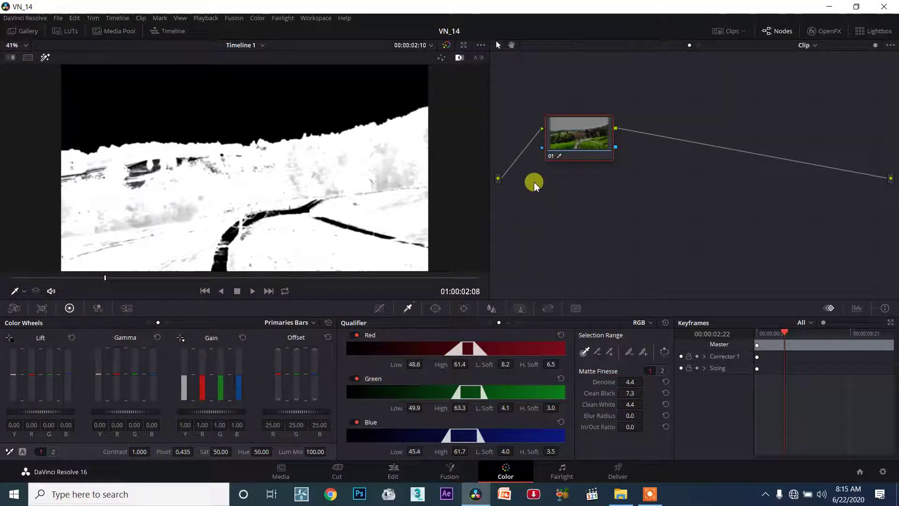
click(40, 58)
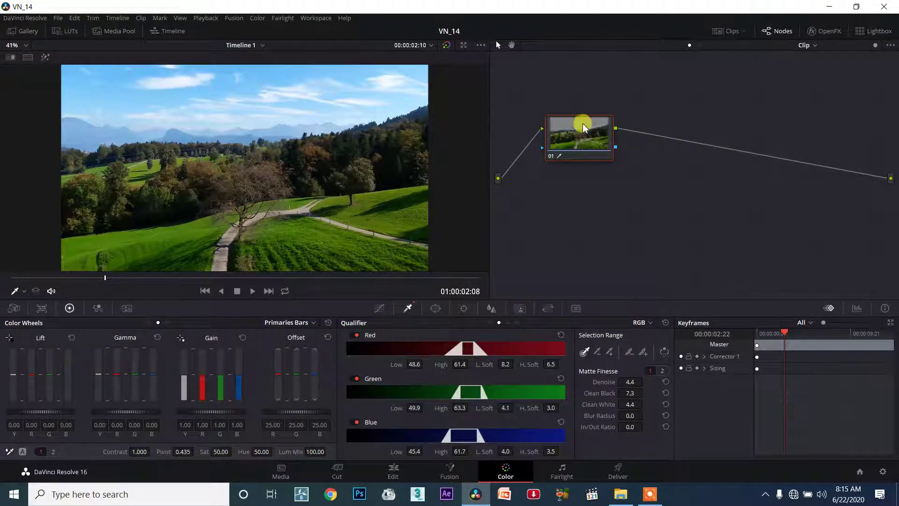
Add an outside node after the qualified node 01 and set its Hue to 98.00
right_click(584, 146)
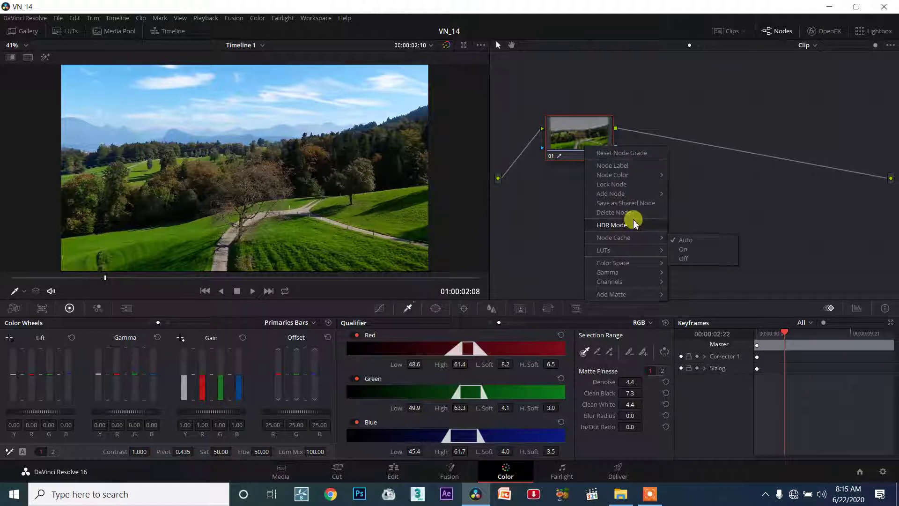
mouse_move(635, 194)
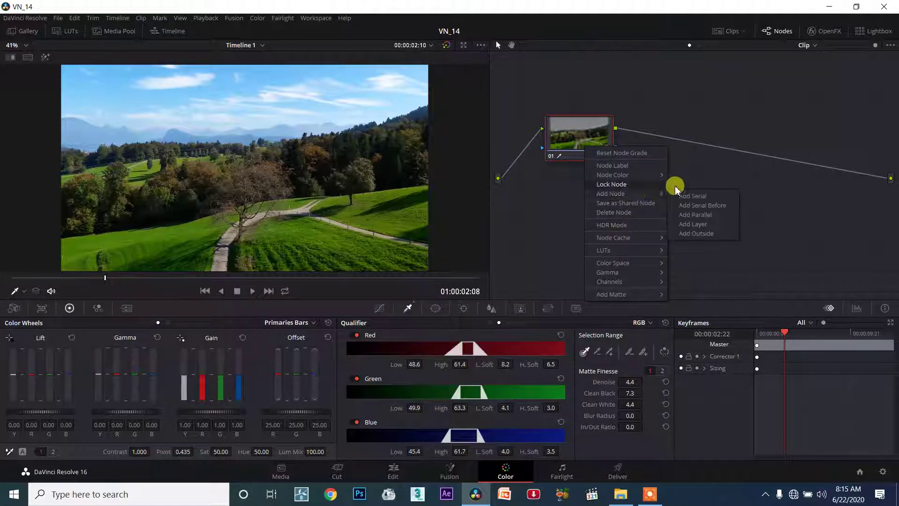
click(693, 233)
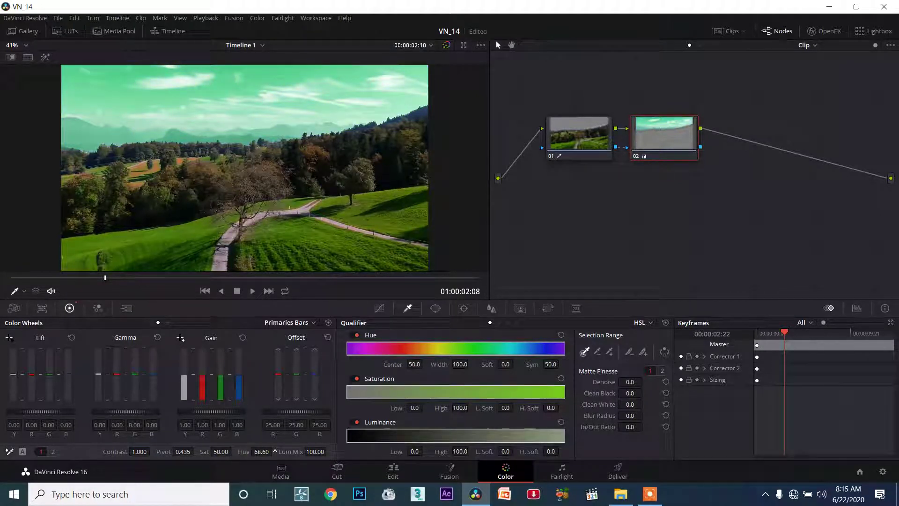
drag(275, 451, 275, 451)
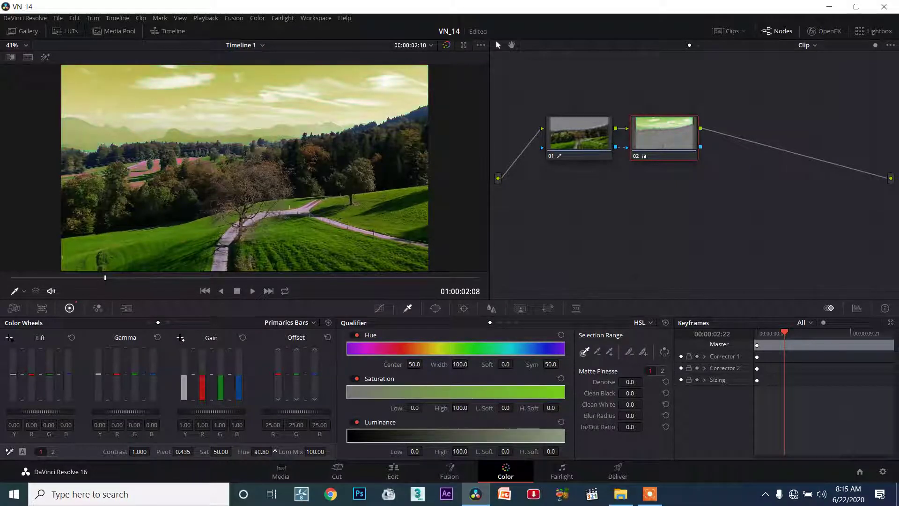
Set the Hue to 64.00 on the qualified node 01 and to 45.00 on the outside node 02
click(580, 135)
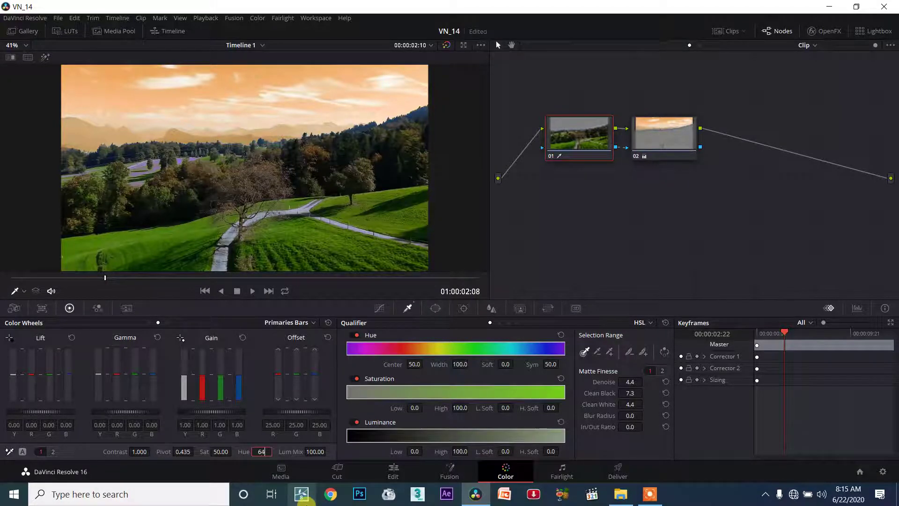
key(Return)
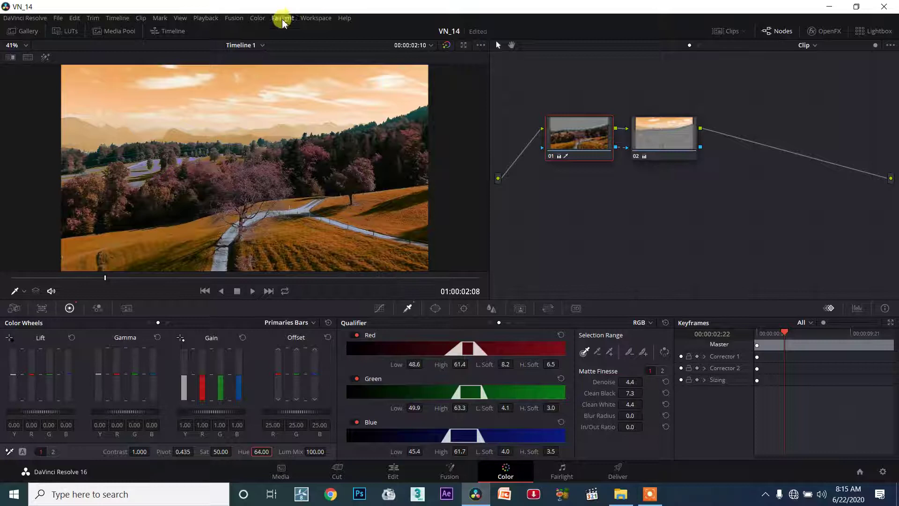
click(655, 135)
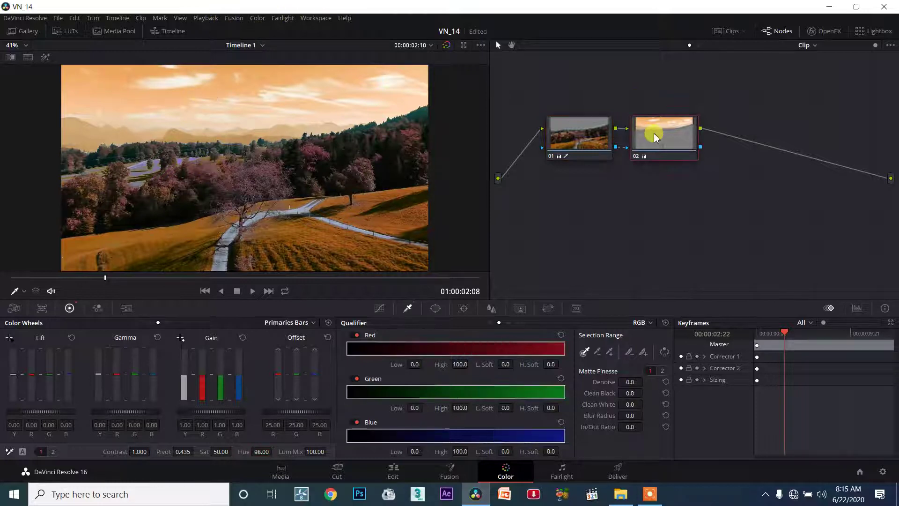
drag(258, 453, 249, 453)
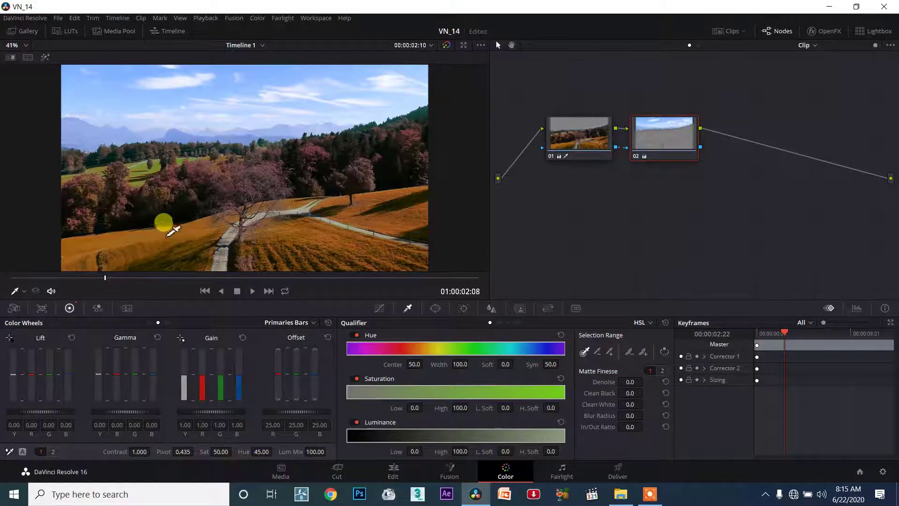
Scrub the clip forward to 01:00:03:18 to check the grade, and open the choice of qualifier modes
click(110, 279)
drag(111, 280, 163, 278)
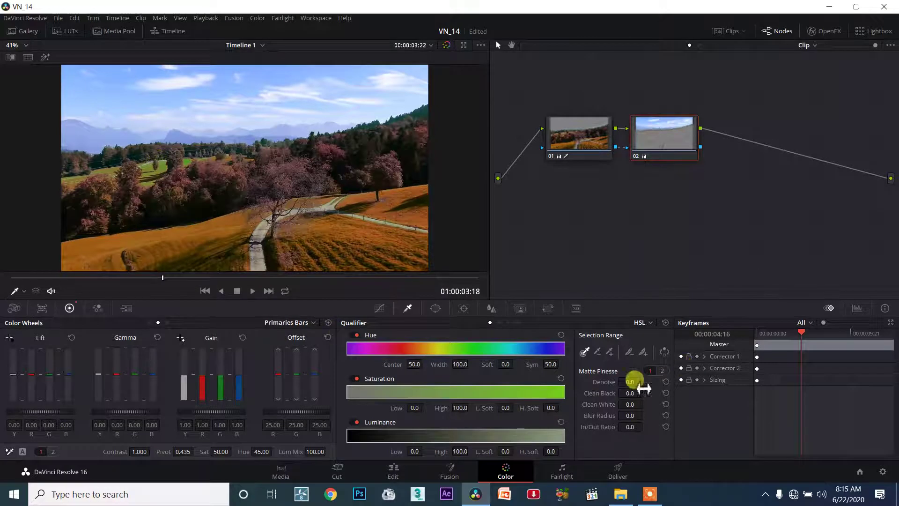
click(651, 324)
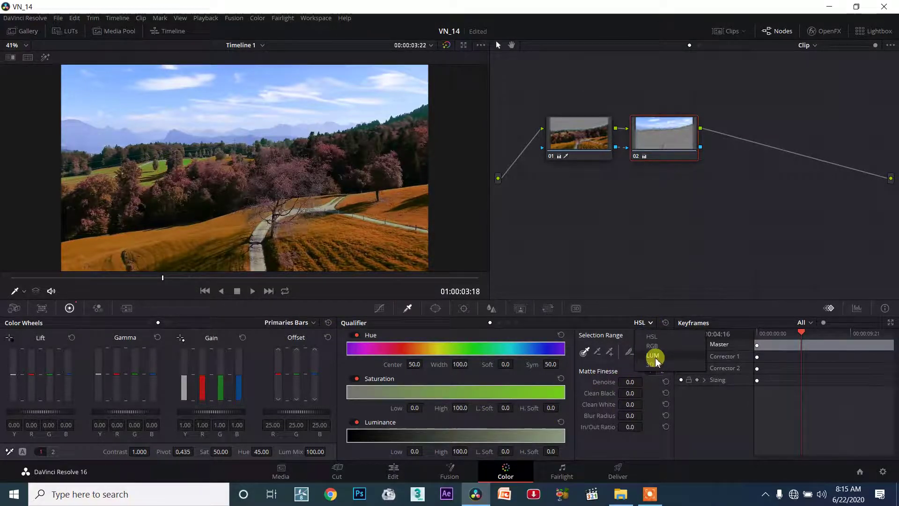